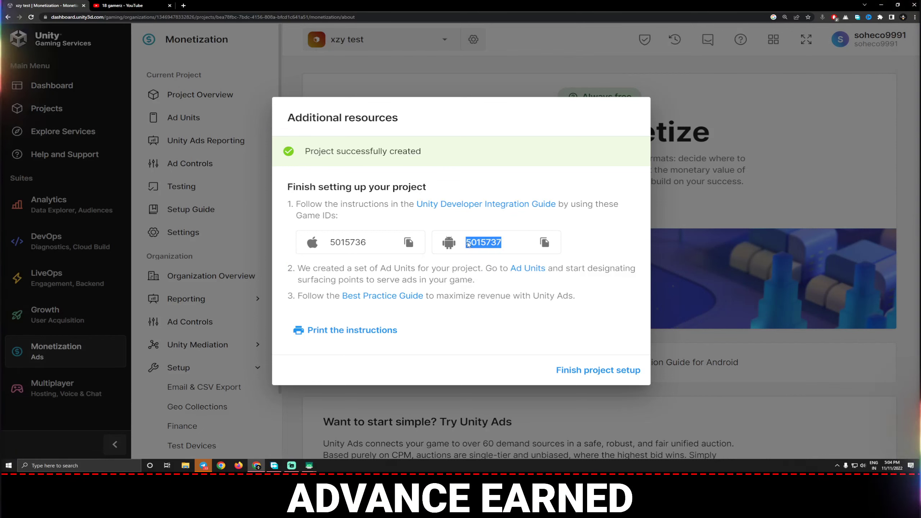
Copy the new project's Android Game ID to the clipboard and finish the project setup.
right_click(469, 243)
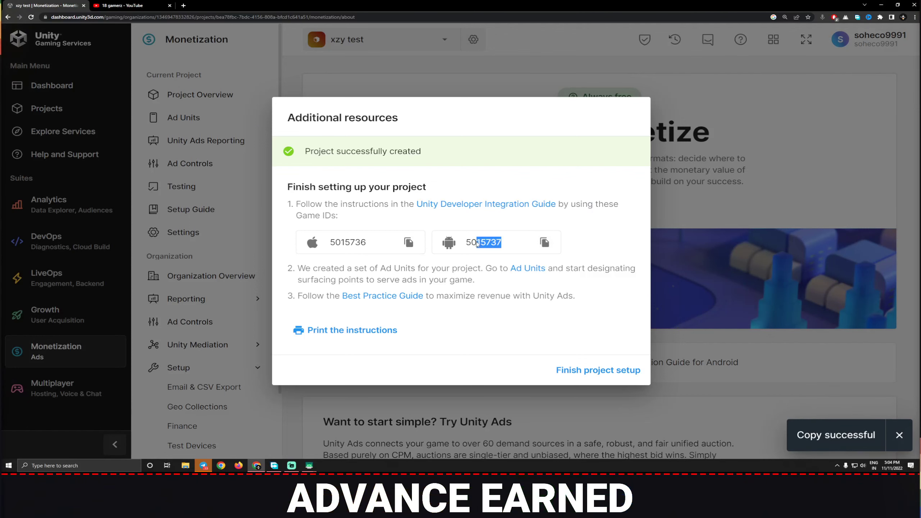
drag(469, 244, 468, 244)
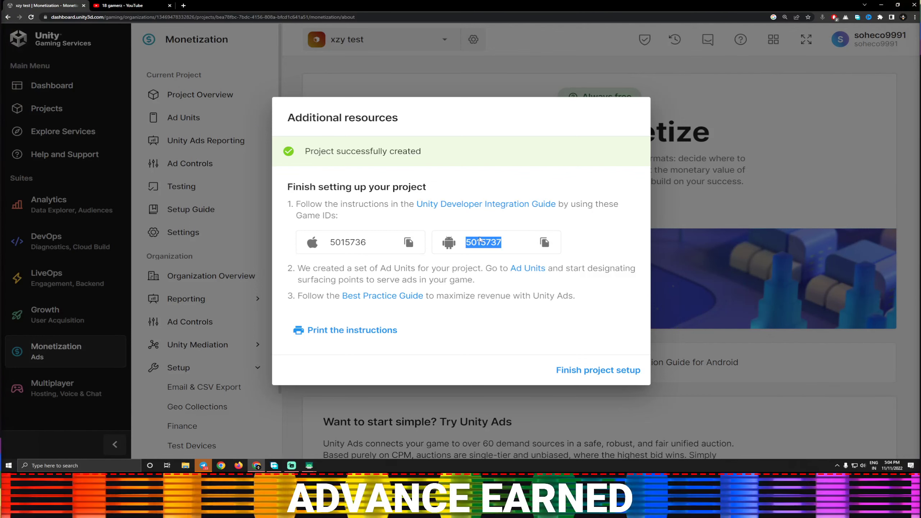
click(545, 242)
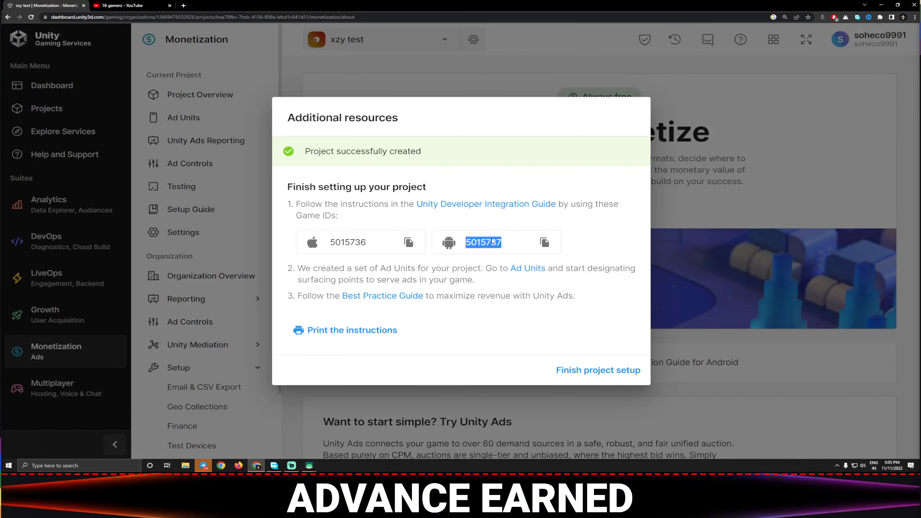
click(544, 243)
click(544, 244)
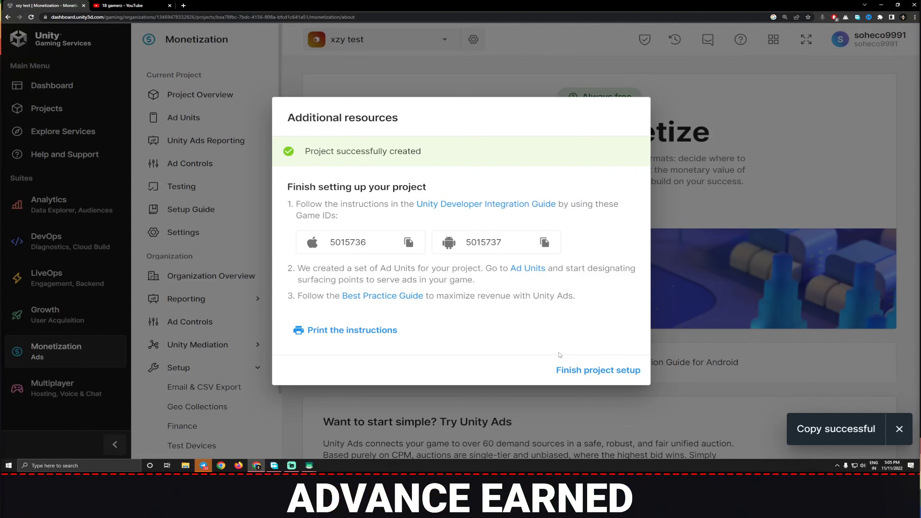
click(565, 372)
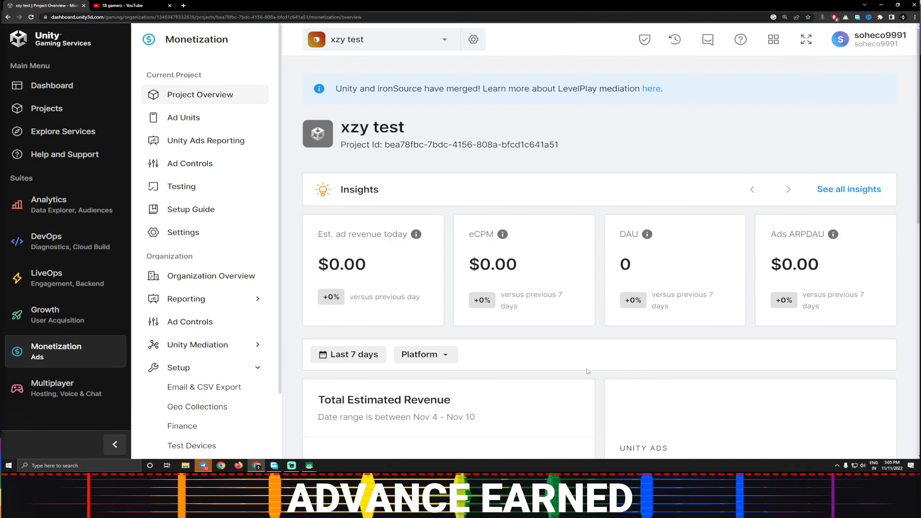
Go through both pages of the Welcome to Unity Monetize introduction and complete it.
scroll(551, 301, down, 5)
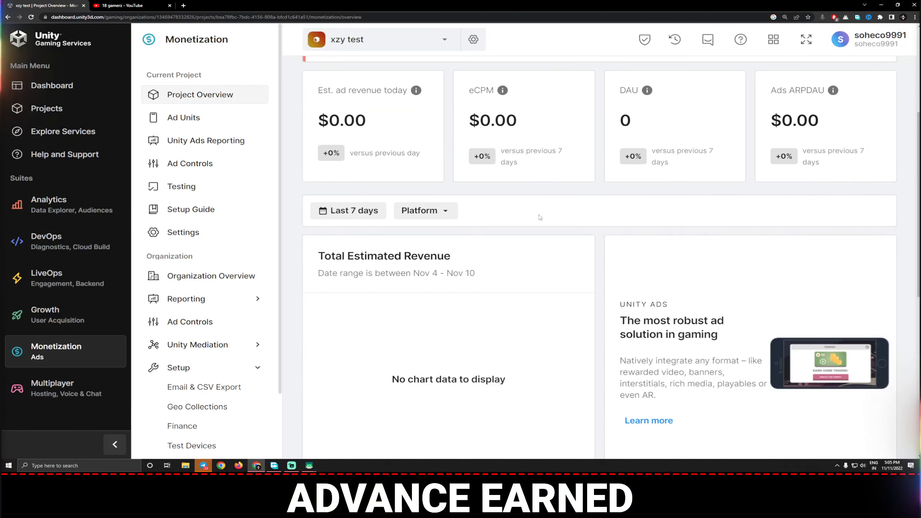
scroll(526, 223, up, 5)
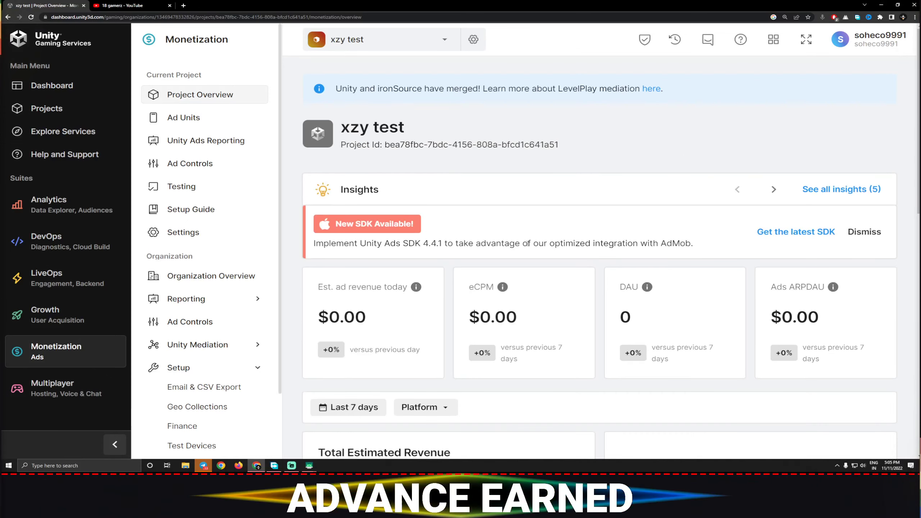
scroll(526, 243, down, 5)
scroll(527, 243, up, 5)
mouse_move(470, 291)
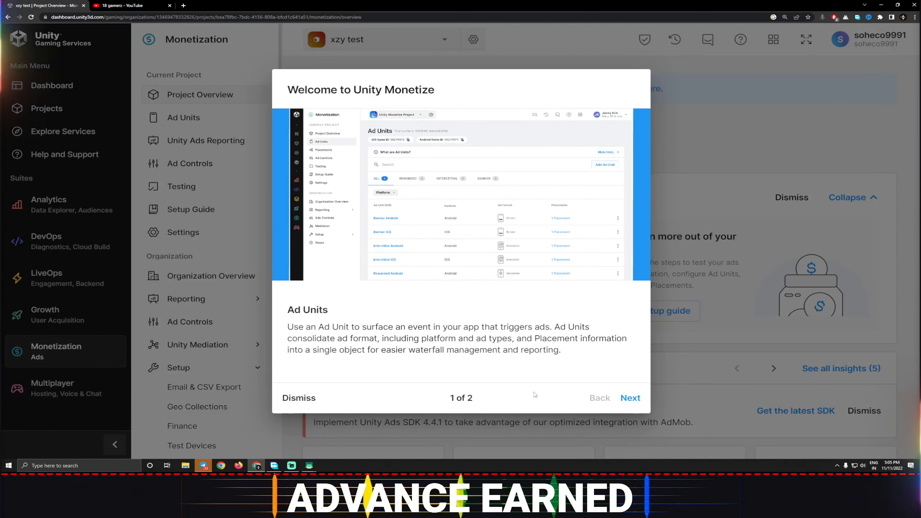
click(623, 399)
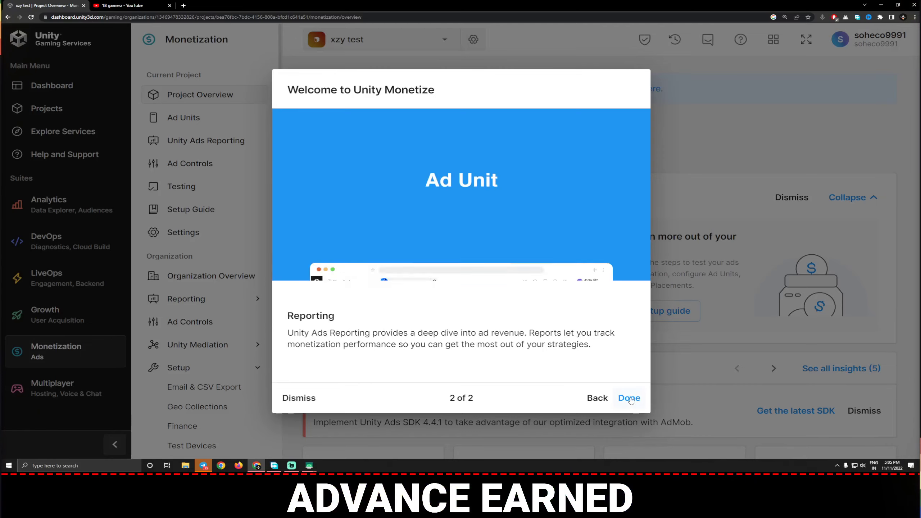
click(624, 398)
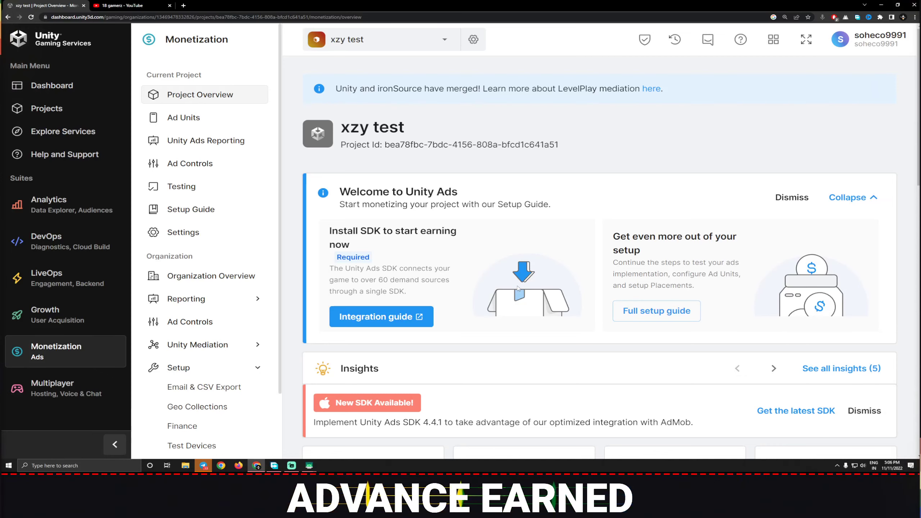
Look over the project overview and review the steps in the project's Setup Guide.
scroll(517, 287, down, 10)
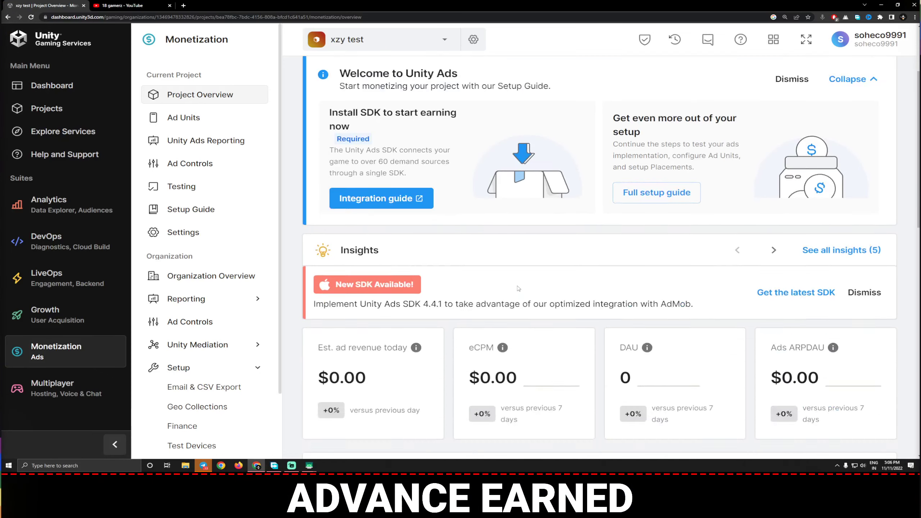
scroll(518, 287, up, 10)
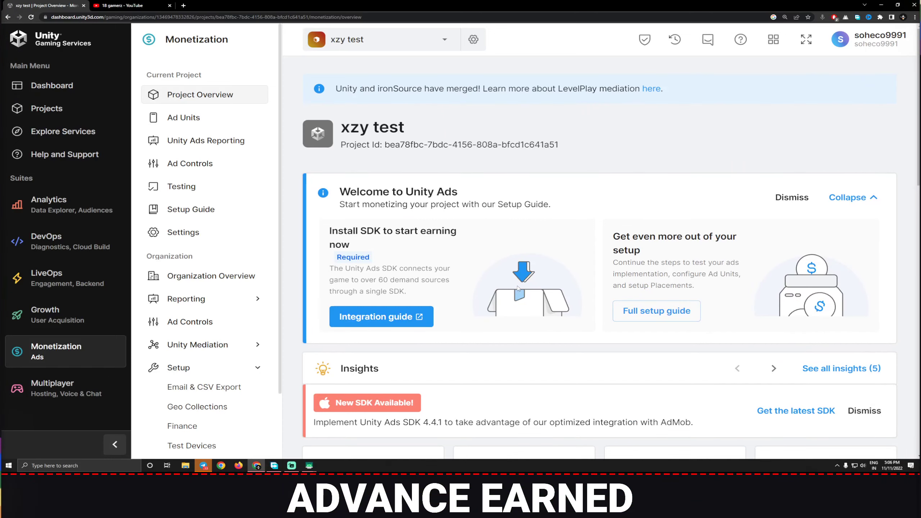
scroll(518, 288, down, 5)
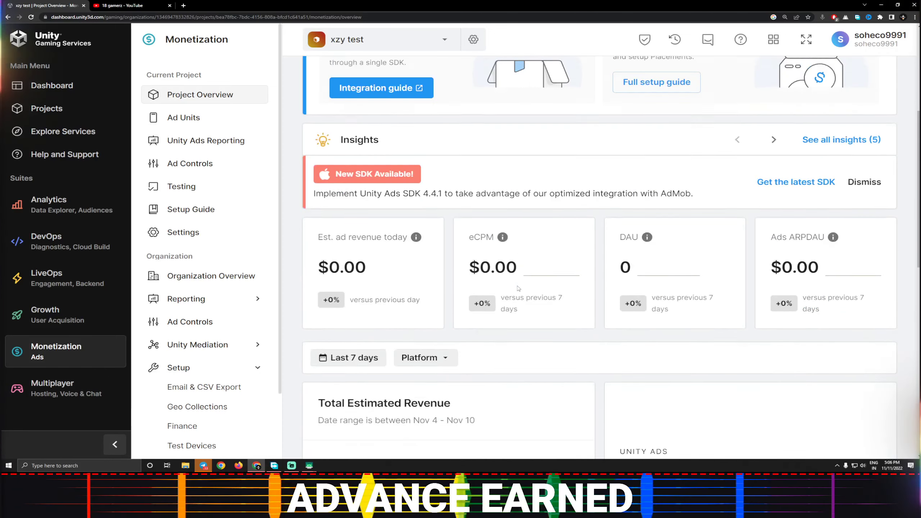
scroll(517, 288, up, 6)
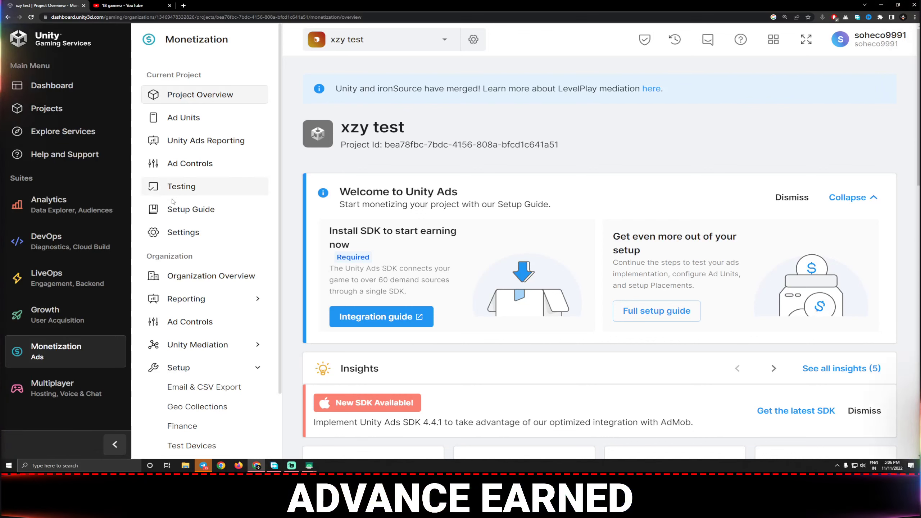
click(188, 209)
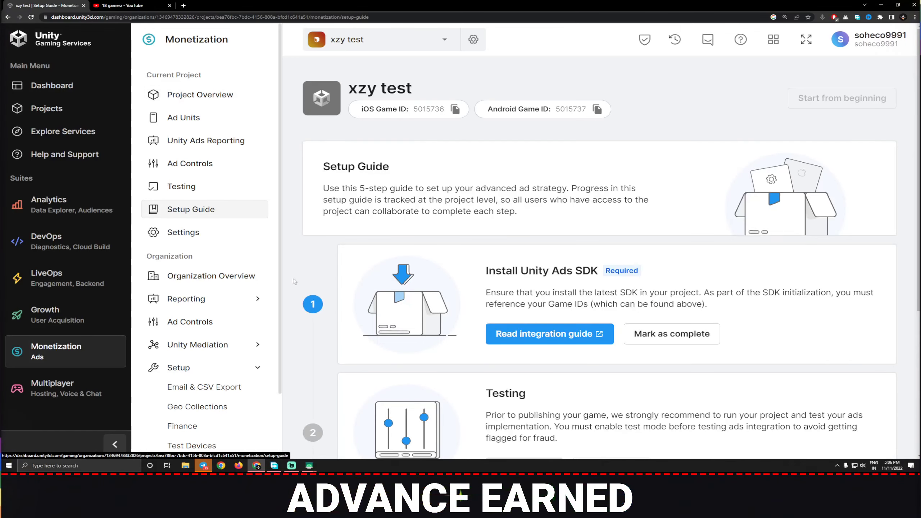
scroll(442, 274, down, 5)
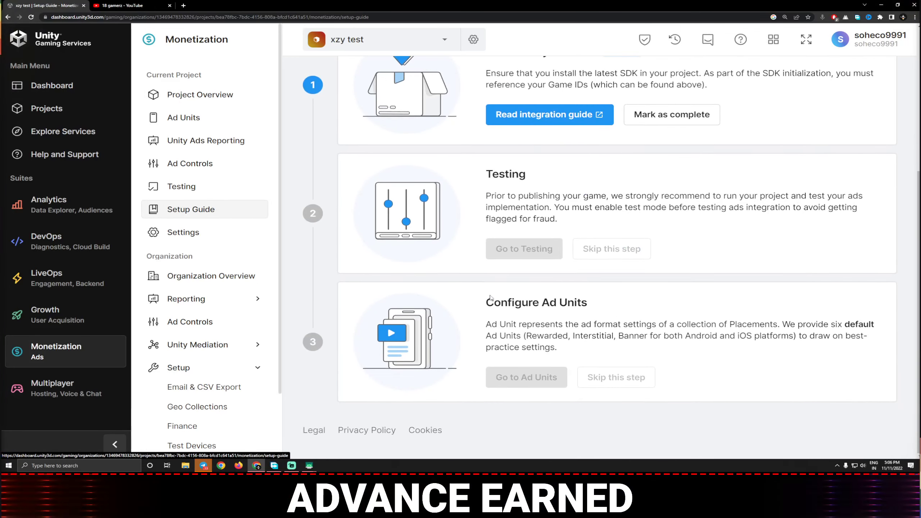
scroll(491, 297, up, 5)
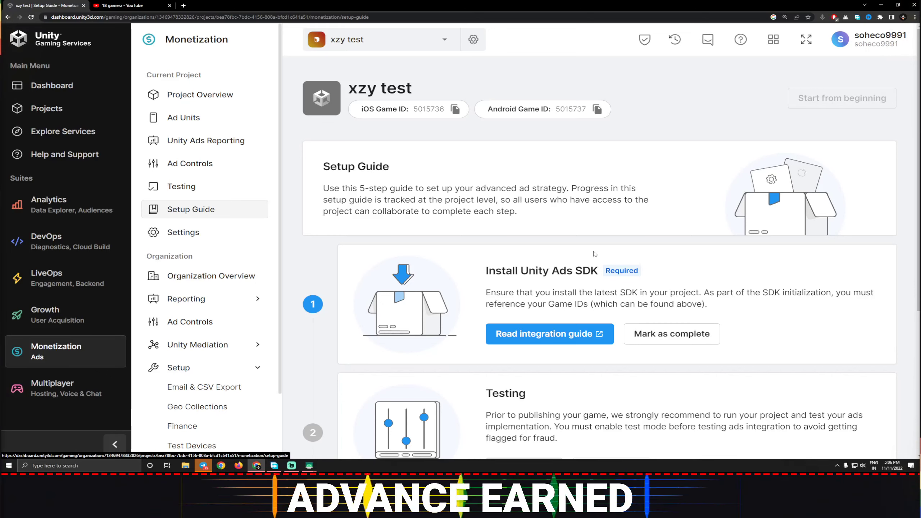
Open the project's Testing page and review the test mode and test device sections.
click(181, 186)
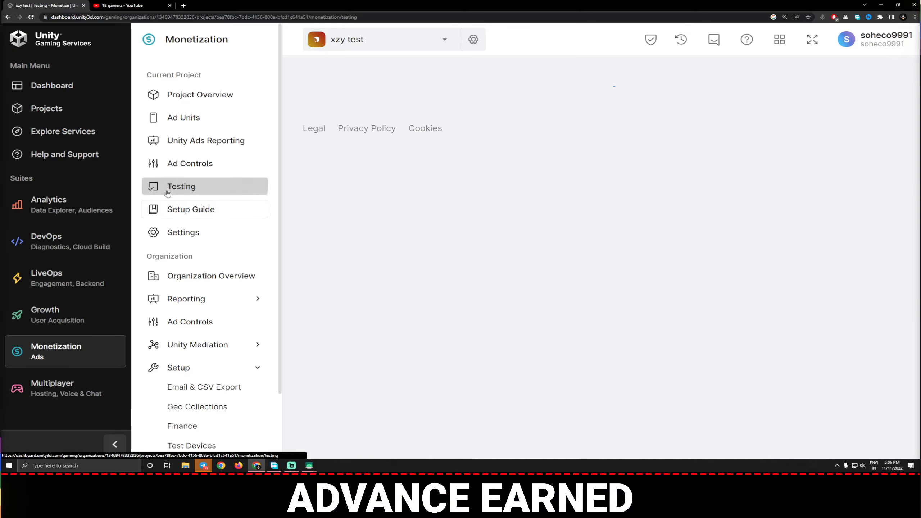
scroll(476, 254, down, 5)
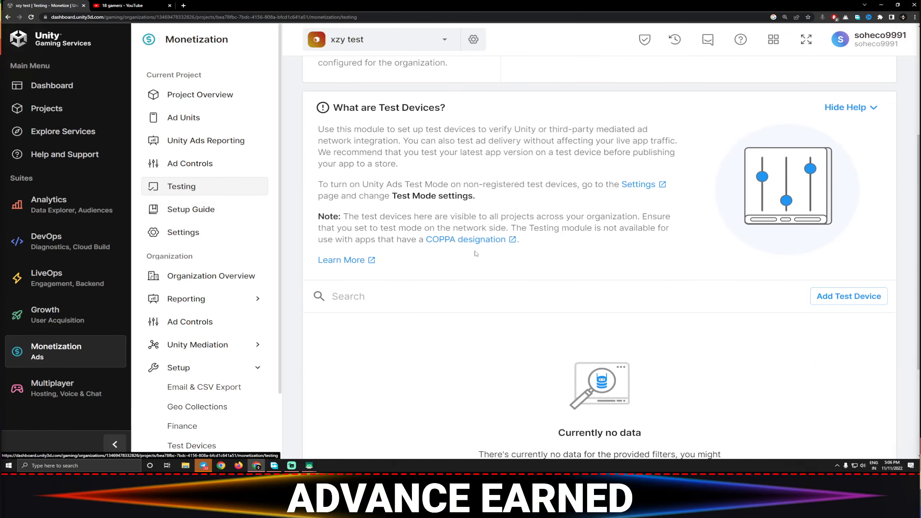
scroll(476, 254, up, 5)
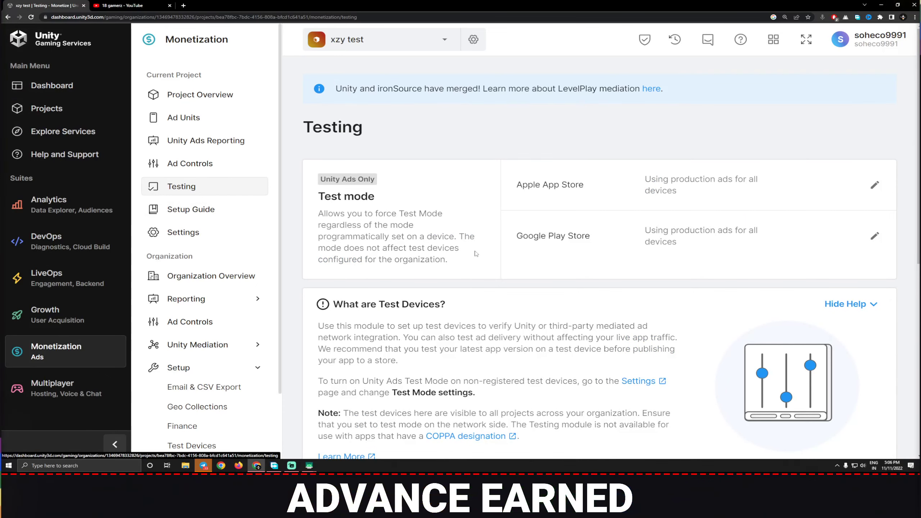
Open the project's monetization settings and review the sections from Project info through Test mode.
click(172, 233)
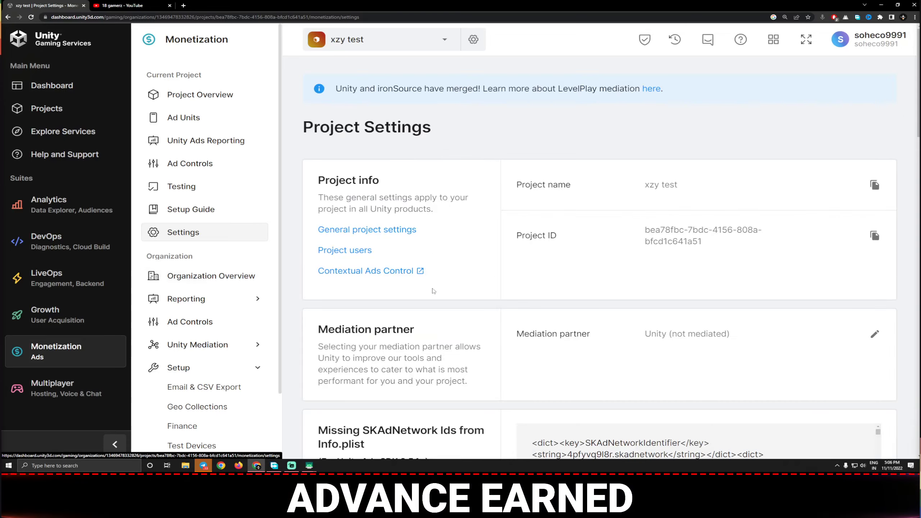
scroll(453, 289, down, 10)
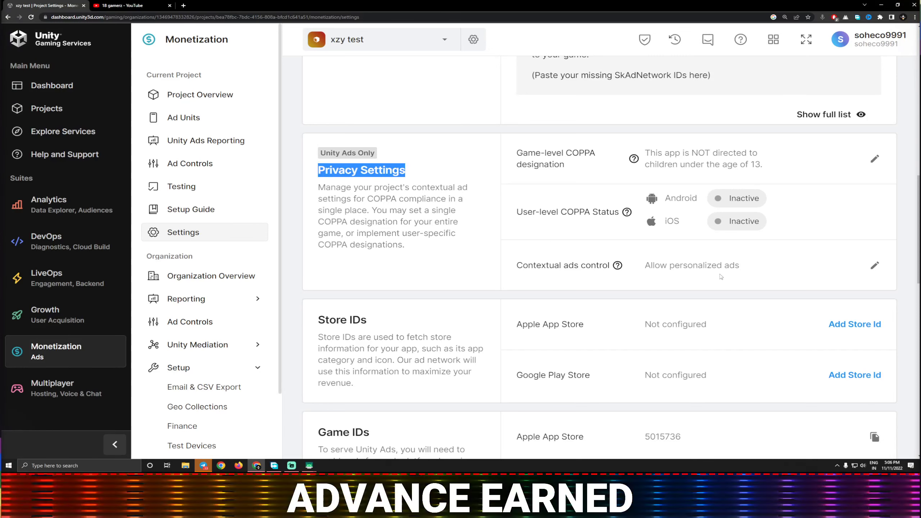
scroll(688, 271, down, 4)
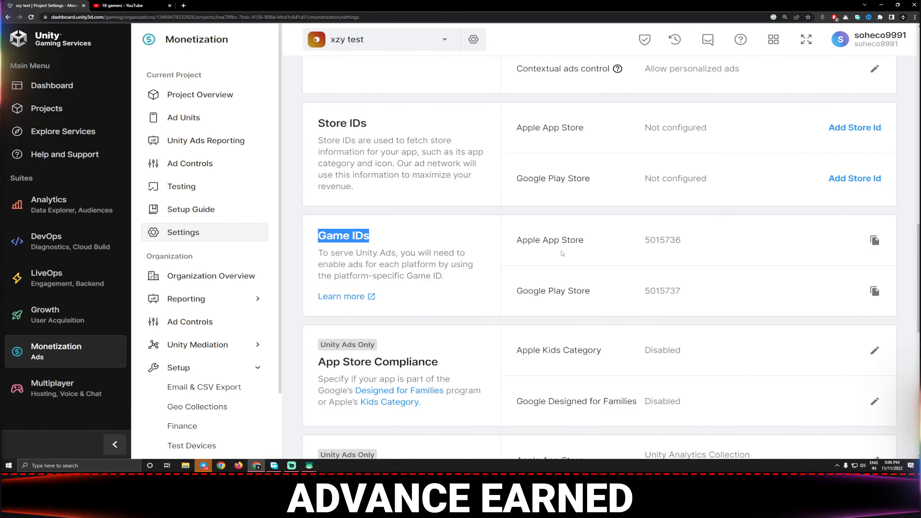
scroll(571, 271, down, 4)
scroll(571, 271, down, 6)
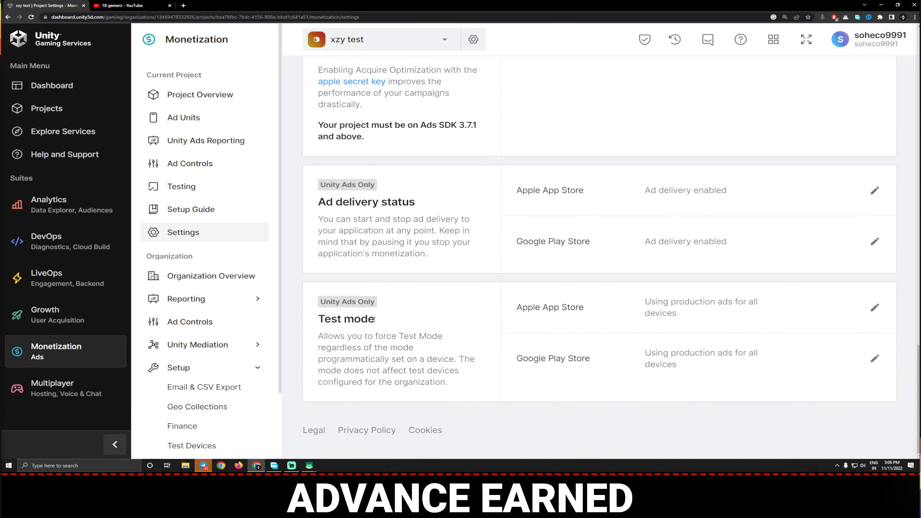
drag(374, 319, 318, 319)
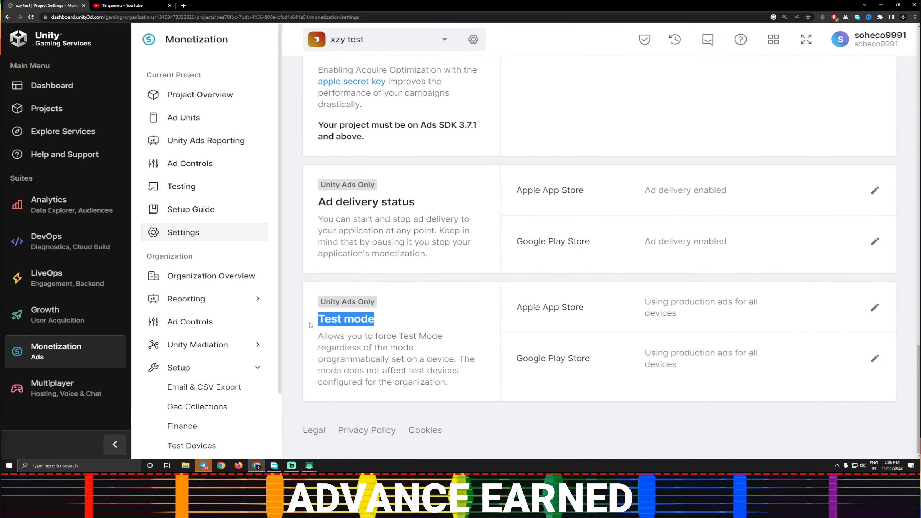
Try the override and forced test mode options for the Google Play Store and cancel the edit without saving.
click(866, 359)
scroll(689, 363, down, 2)
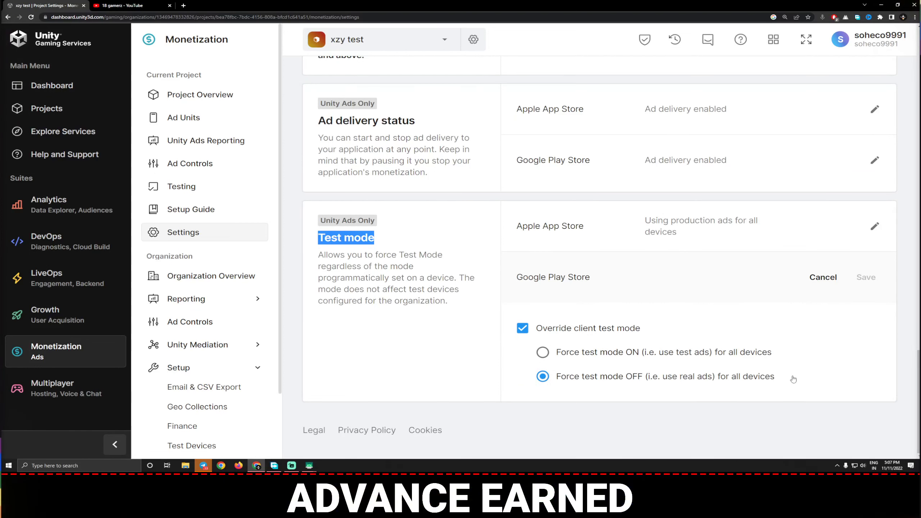
drag(790, 378, 546, 385)
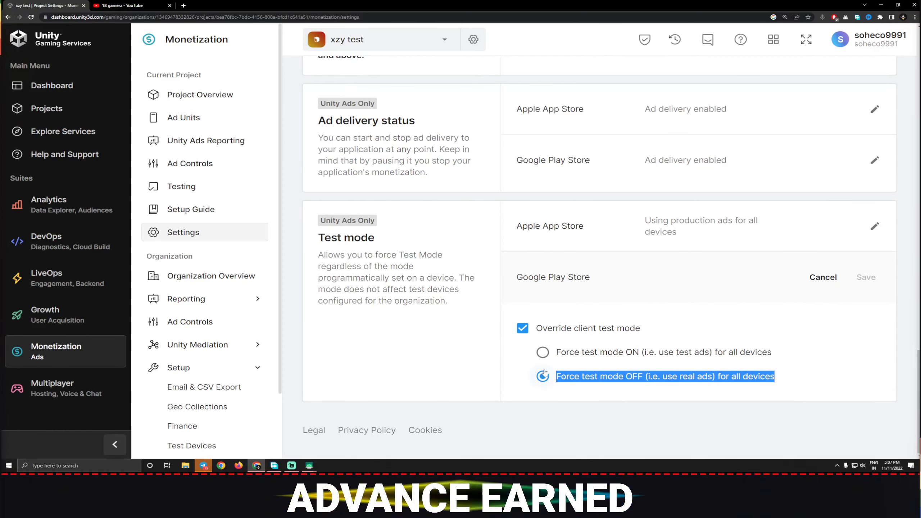
key(shift+Tab)
key(space)
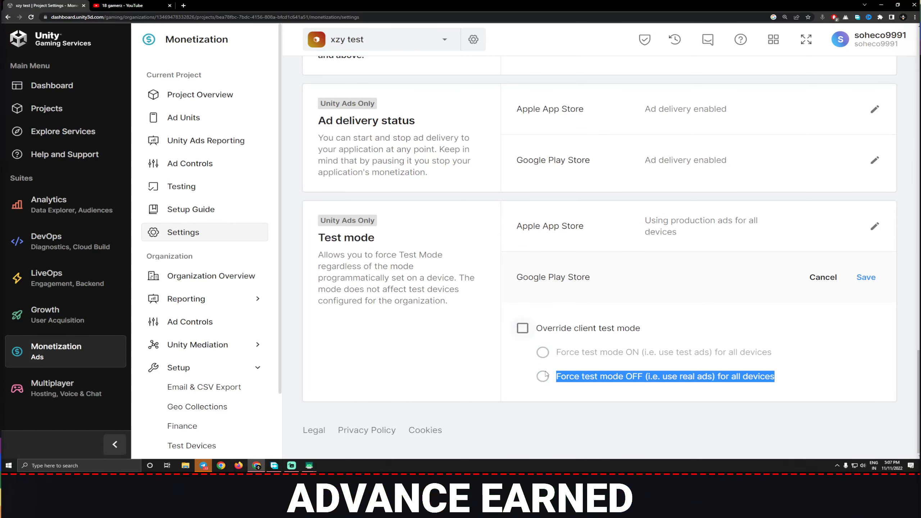
click(665, 417)
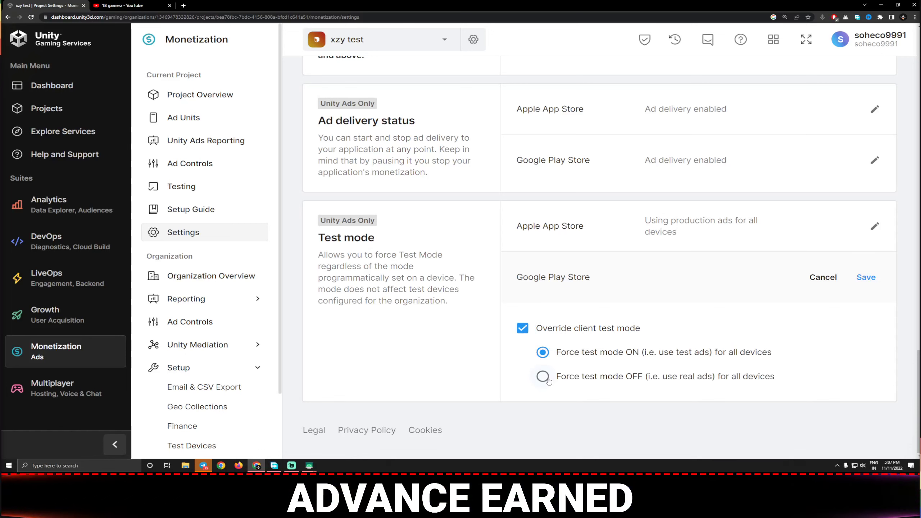
click(620, 376)
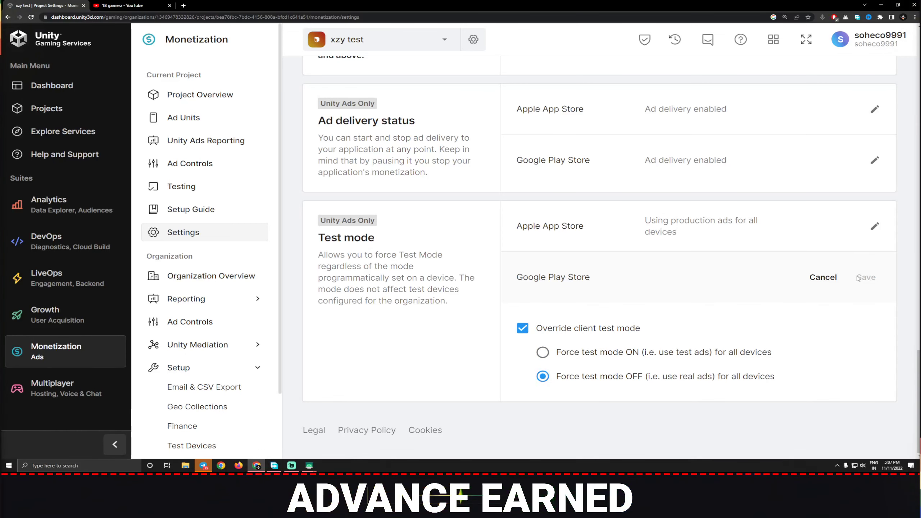
click(833, 277)
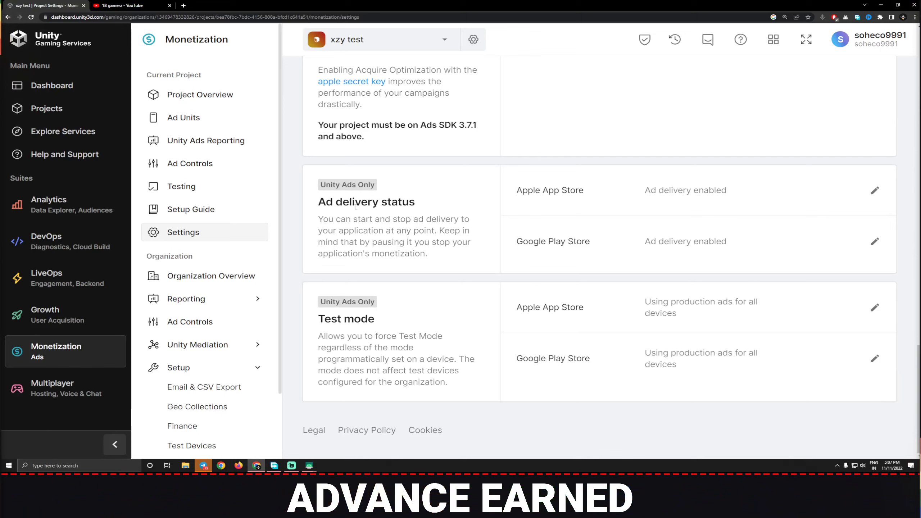
Open the ad delivery status of both app stores for editing and check the SDK version required for Acquire Optimization.
click(874, 242)
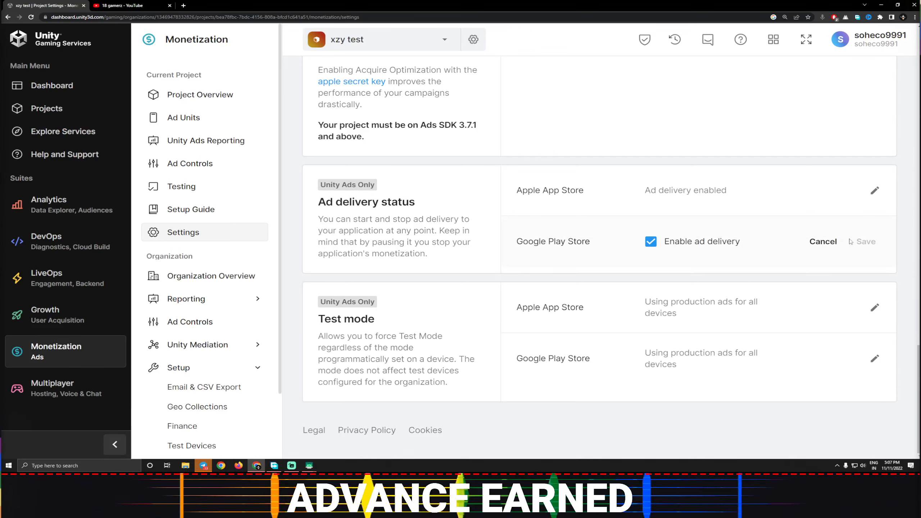
click(870, 194)
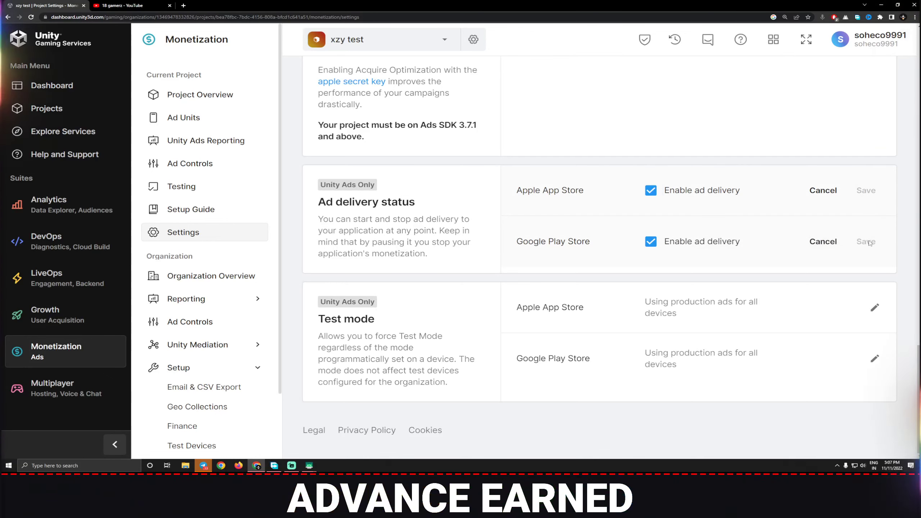
scroll(701, 308, up, 5)
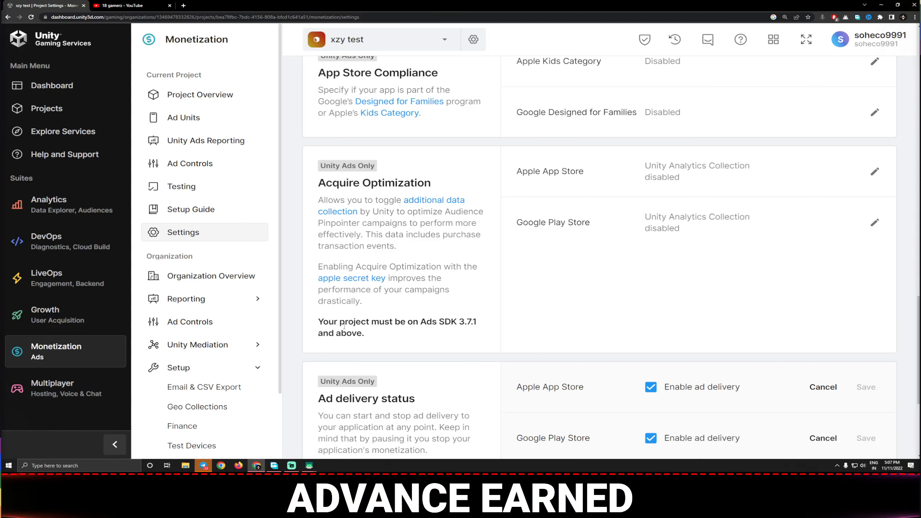
drag(458, 321, 467, 323)
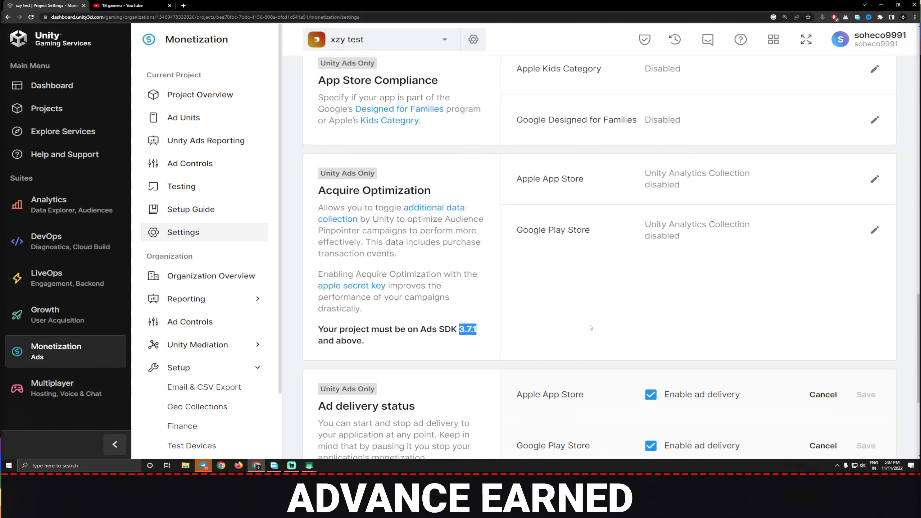
Open the Google Play Store's Acquire Optimization setting to view its Unity Analytics Collection option, and cancel the edit.
scroll(891, 254, up, 5)
scroll(892, 254, down, 5)
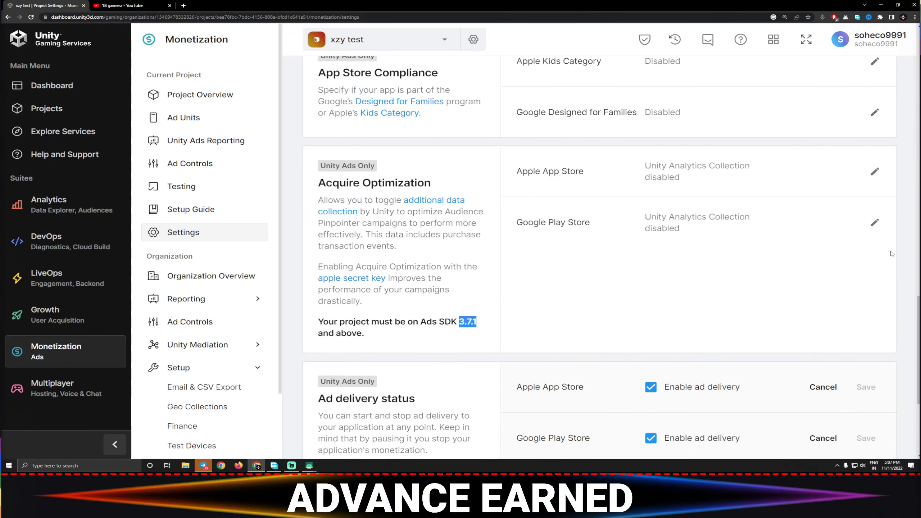
click(873, 222)
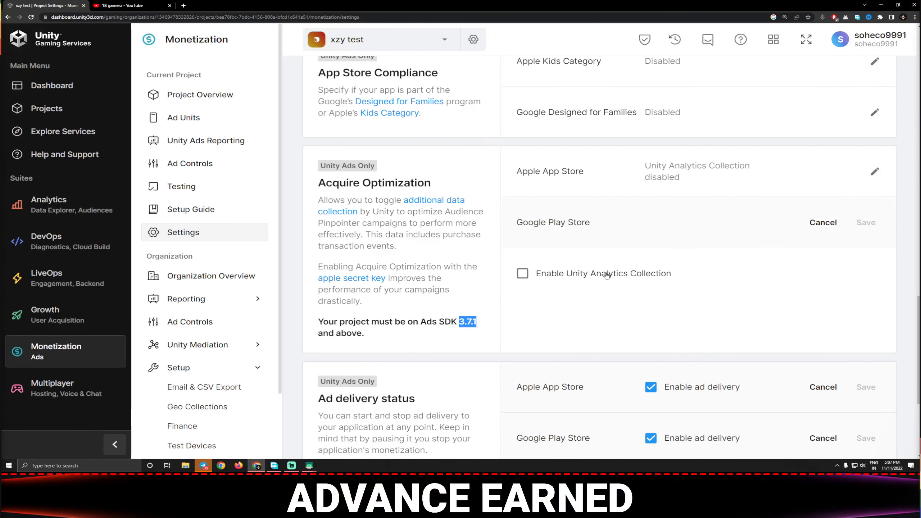
drag(672, 274, 318, 289)
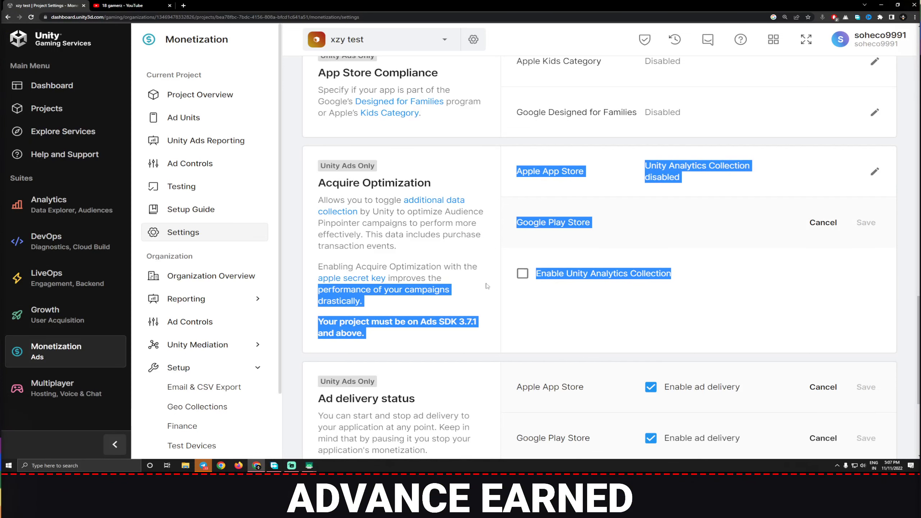
click(594, 298)
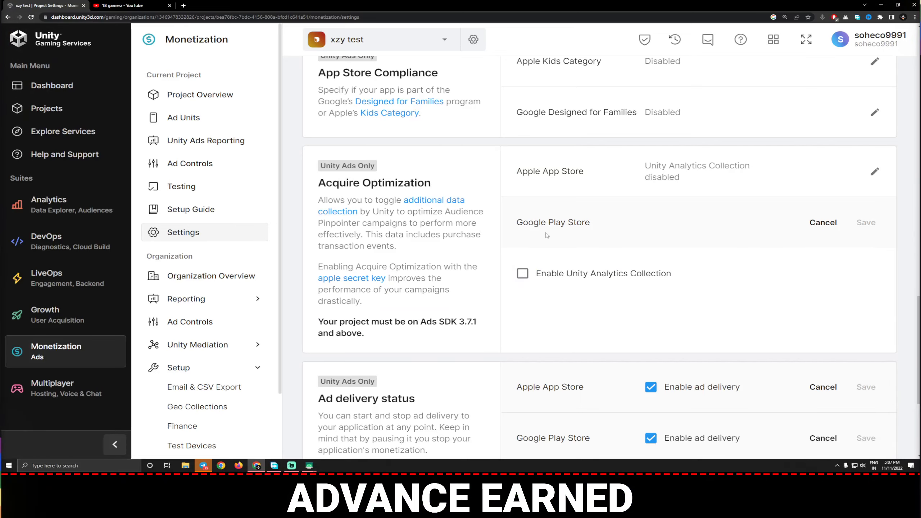
click(822, 222)
Look over the project settings, including Project info, SKAdNetwork IDs, Privacy Settings, Store IDs and Game IDs.
scroll(716, 280, up, 5)
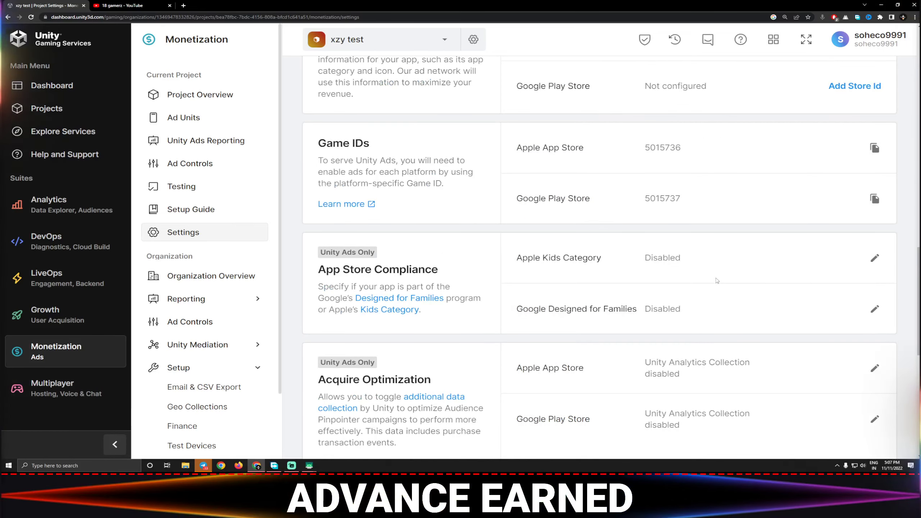
scroll(717, 280, up, 10)
scroll(628, 308, down, 6)
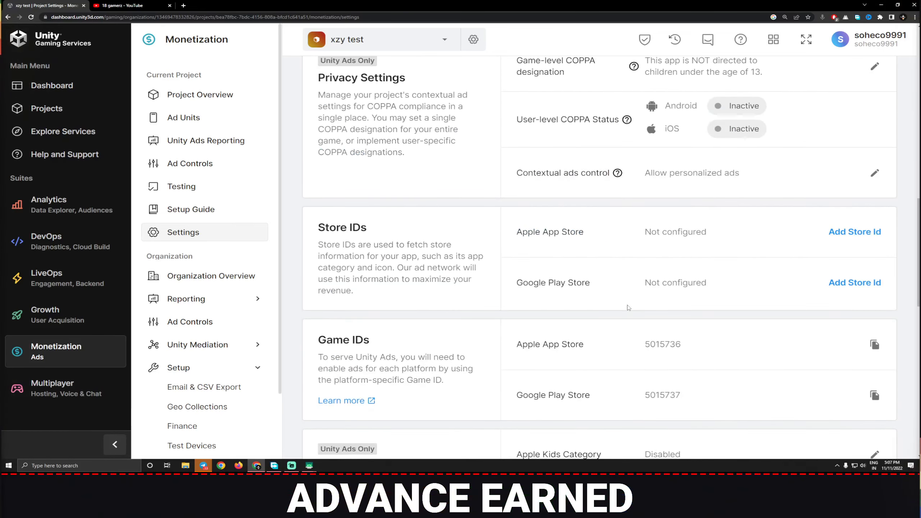
scroll(629, 308, up, 10)
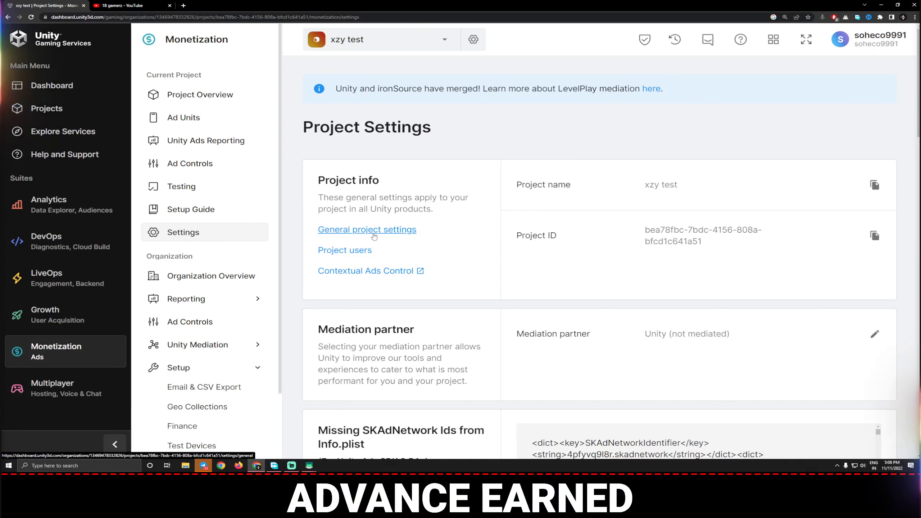
scroll(373, 236, down, 5)
scroll(374, 236, down, 5)
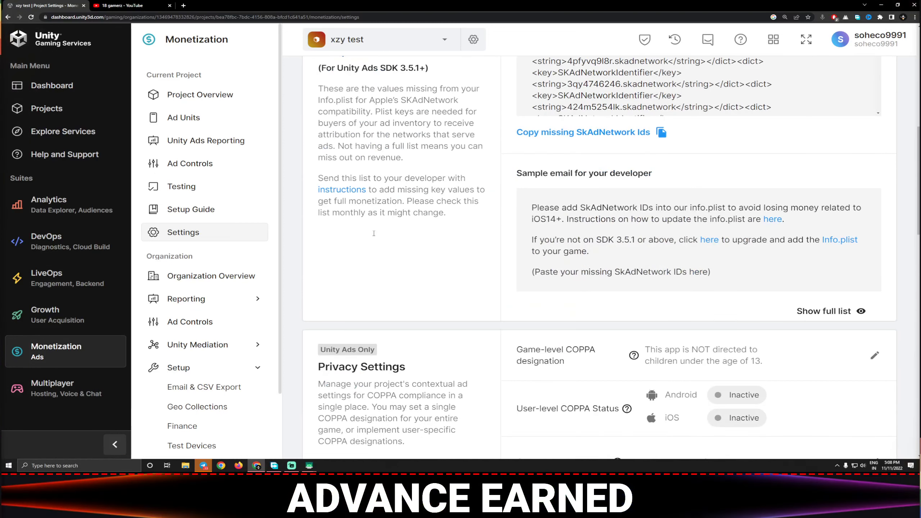
scroll(373, 236, down, 4)
scroll(263, 321, down, 2)
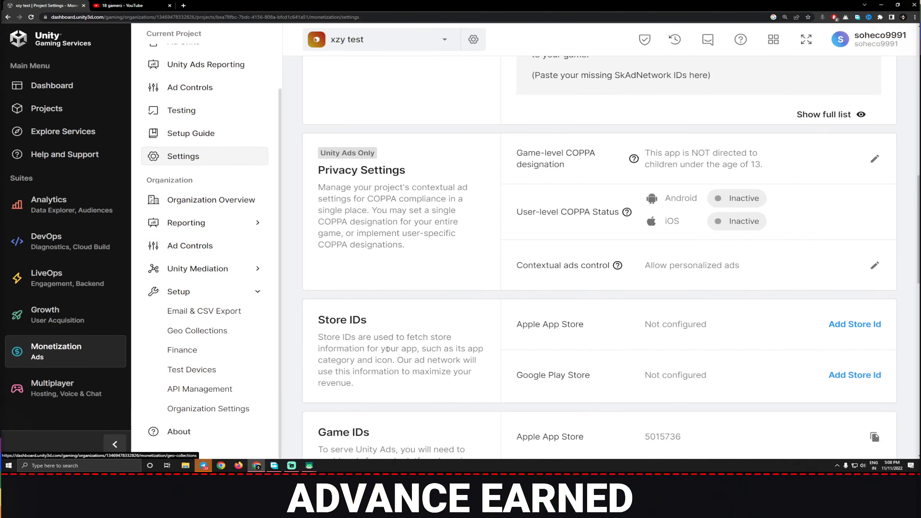
scroll(387, 349, up, 14)
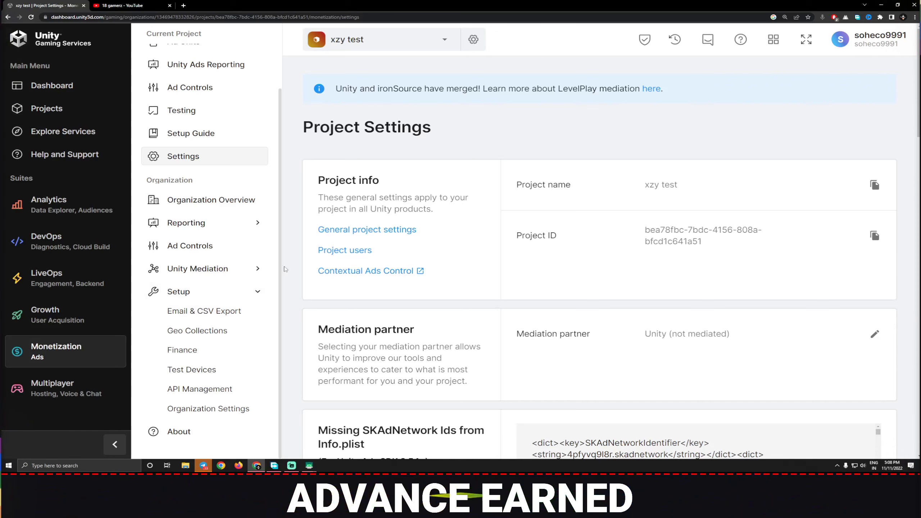
Open the project's Ad Controls and look through Advertiser Blocking, Category Filters, Age Settings and Unblocking Insights.
scroll(232, 185, up, 3)
click(204, 166)
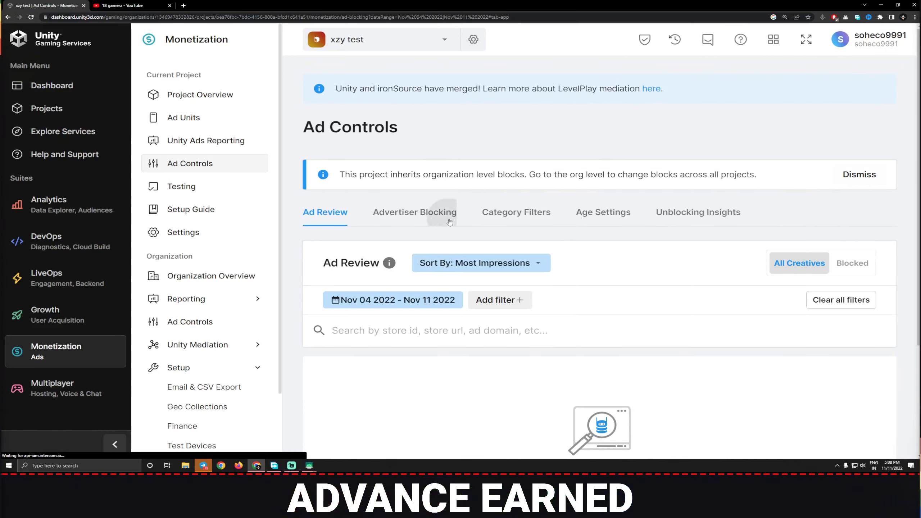
click(439, 212)
click(524, 206)
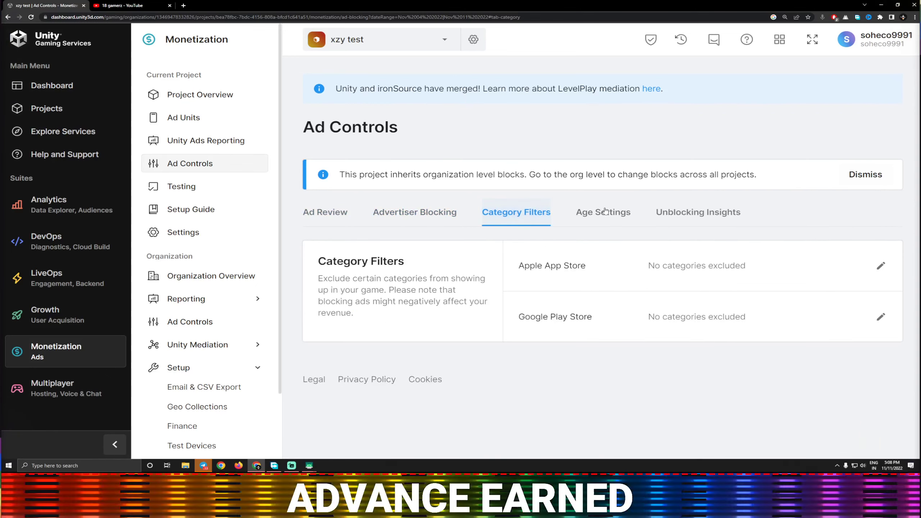
click(602, 206)
click(676, 217)
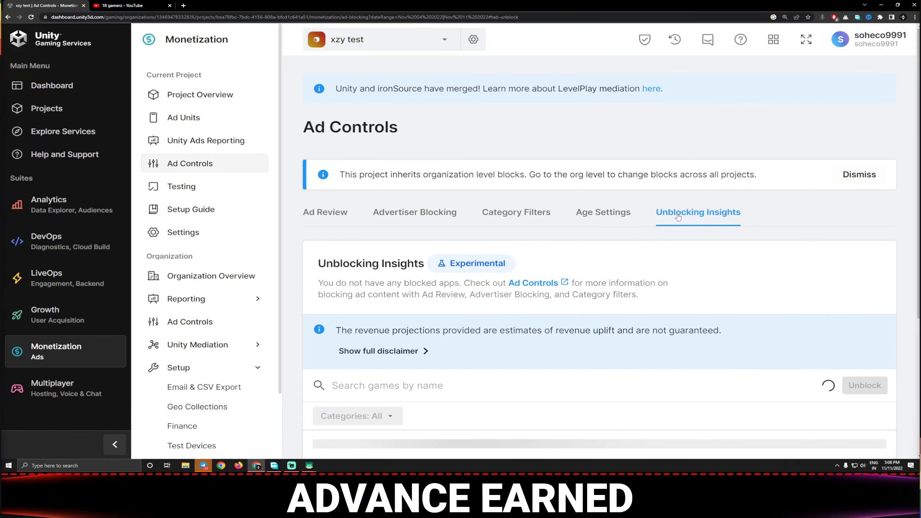
scroll(616, 244, down, 5)
scroll(617, 244, up, 5)
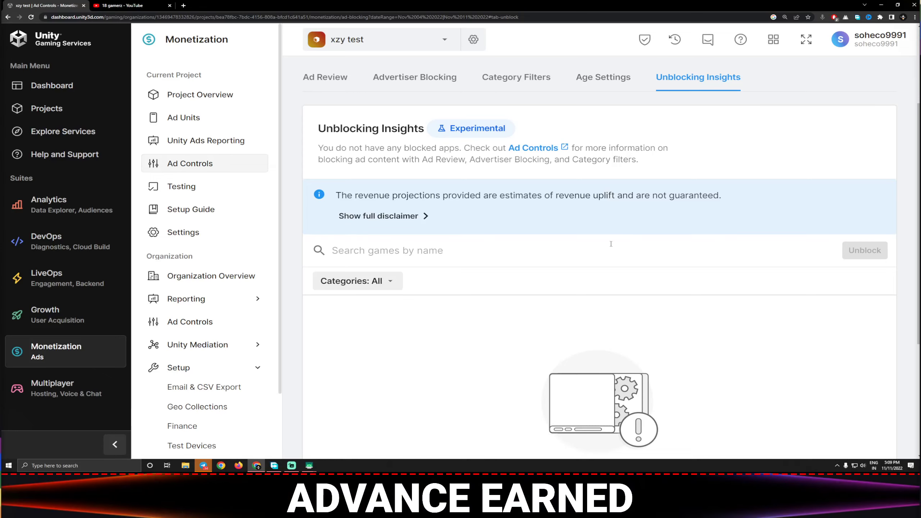
scroll(400, 219, up, 3)
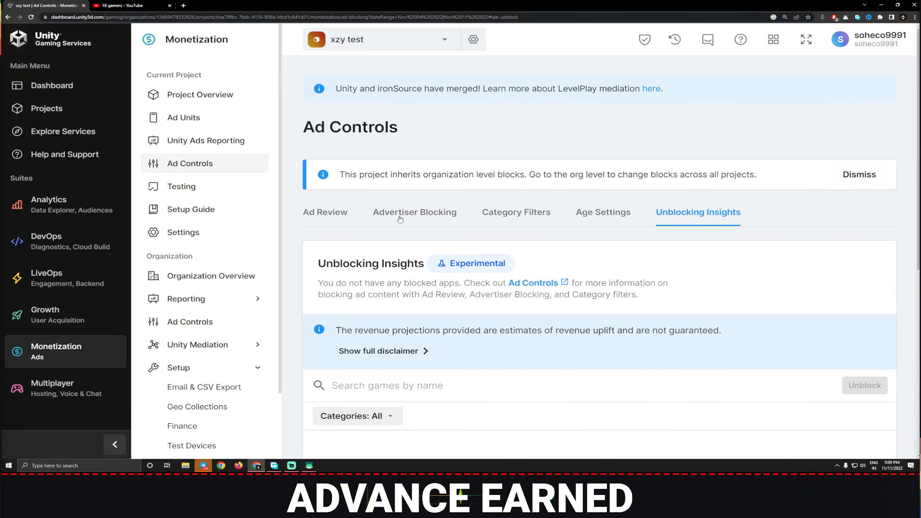
Go back to Ad Review in the project's Ad Controls and examine its filters and creatives area.
click(344, 212)
scroll(362, 232, down, 3)
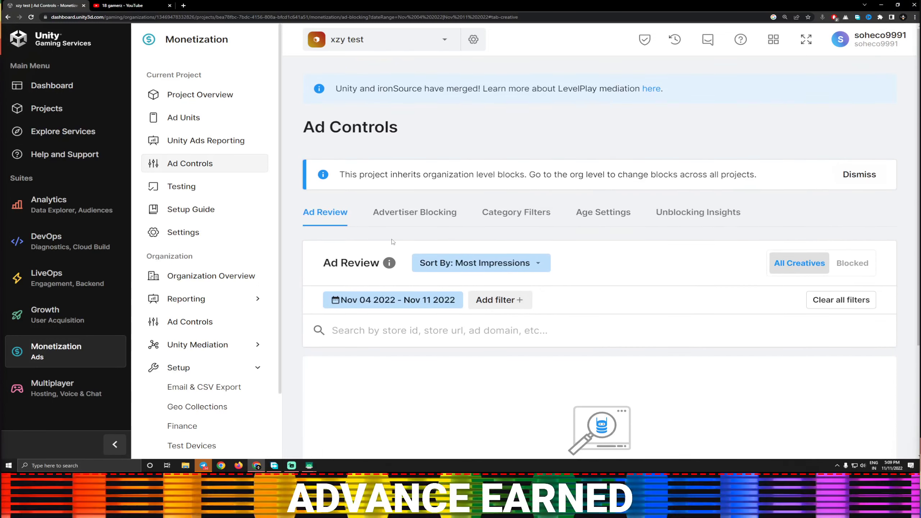
scroll(392, 242, down, 4)
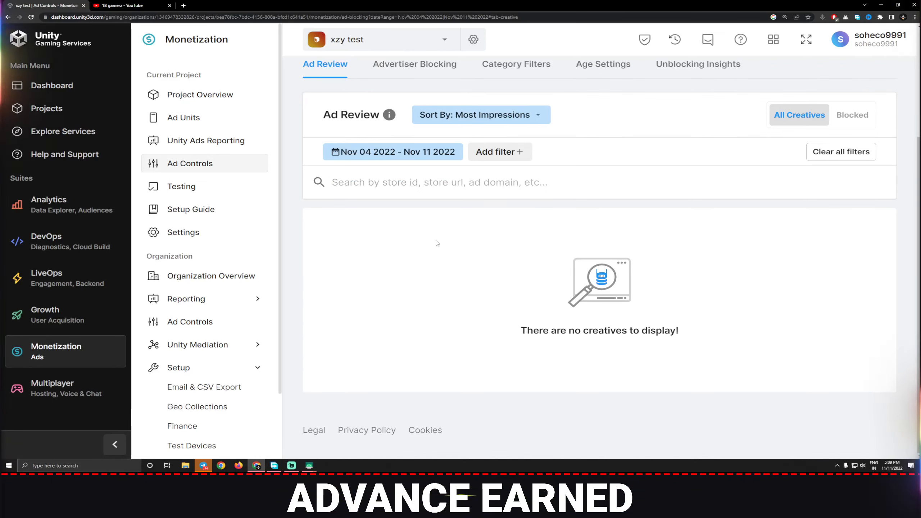
scroll(437, 243, up, 4)
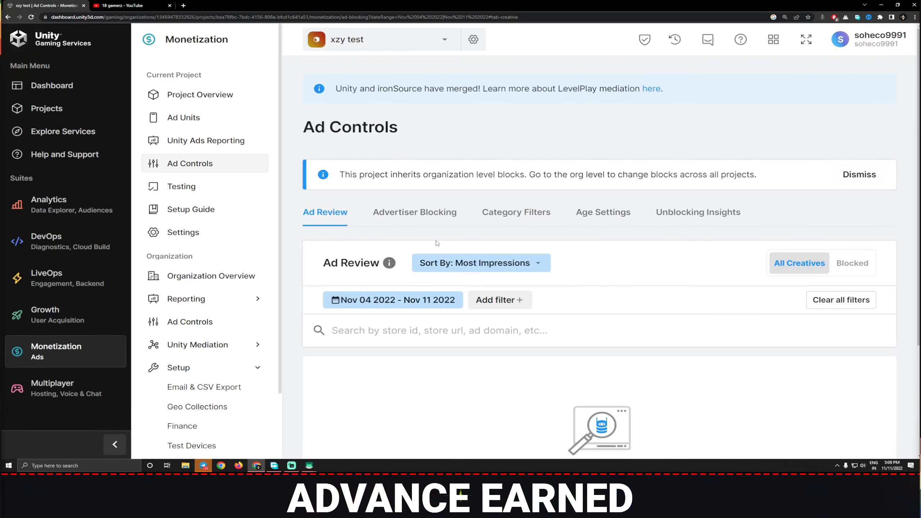
scroll(437, 243, down, 4)
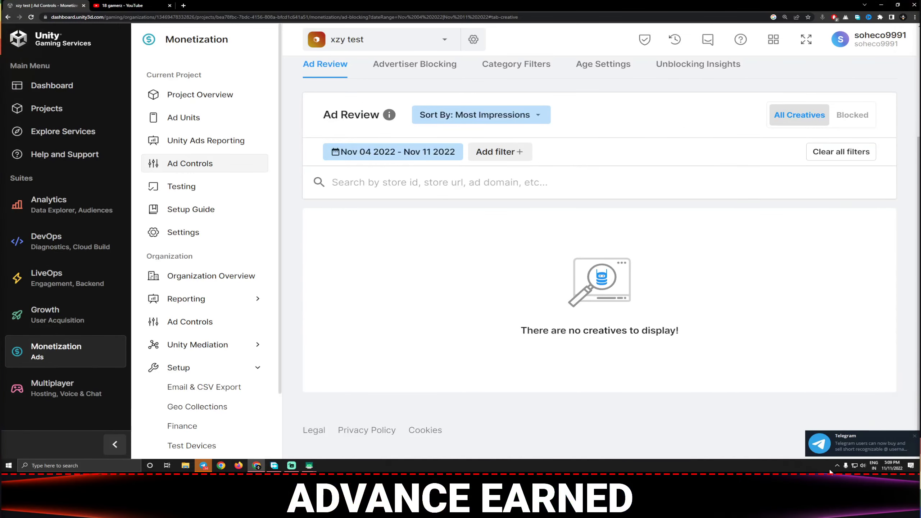
Quit the Telegram app running in the background.
right_click(855, 425)
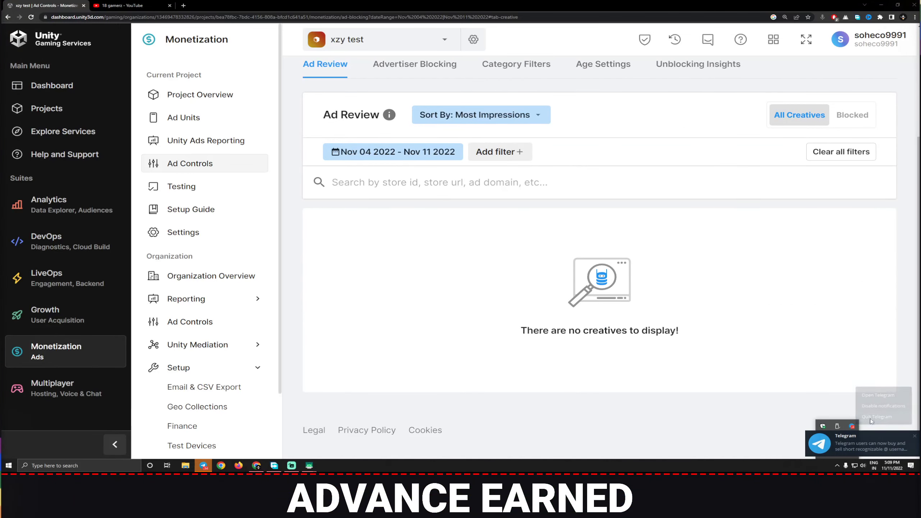
click(870, 421)
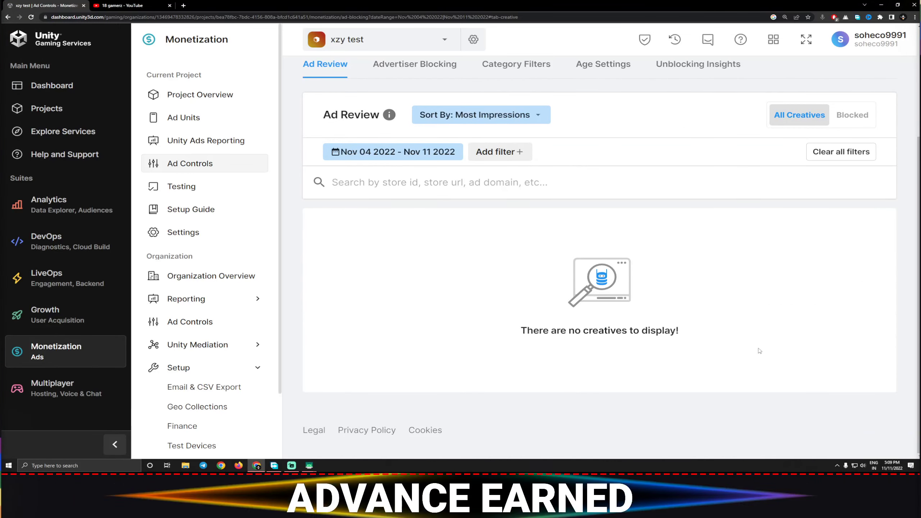
Open the project's Unity Ads Reporting and review the revenue metrics and daily table for the last 7 days.
click(187, 145)
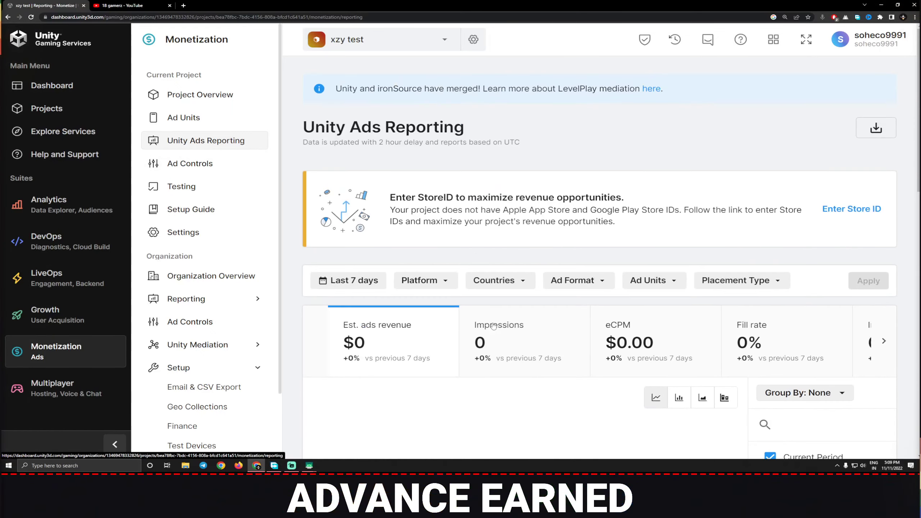
scroll(493, 327, down, 10)
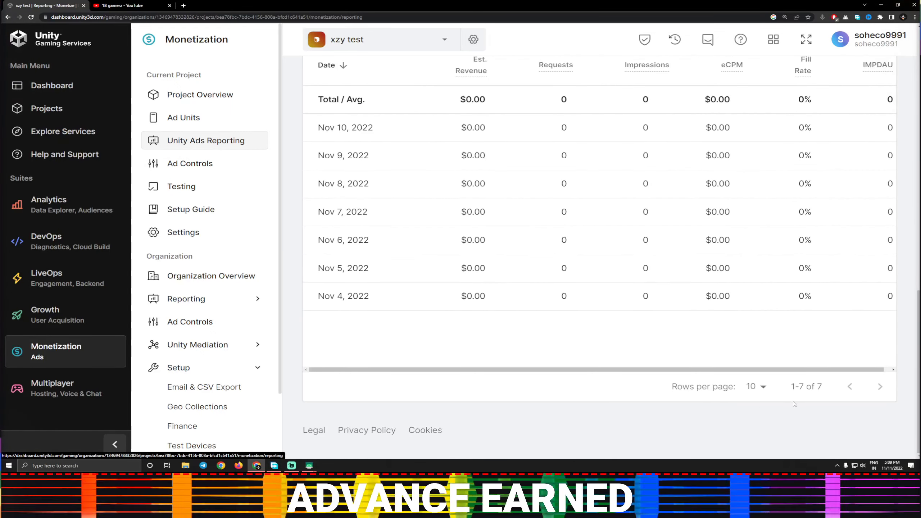
scroll(732, 337, up, 5)
scroll(743, 300, up, 6)
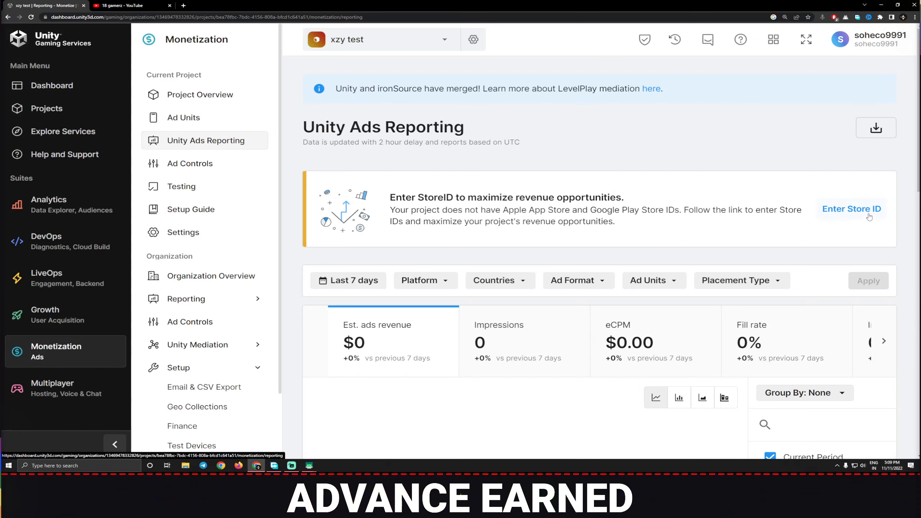
Open the store ID entry from the report, mark the project as not published on Apple App Store or Google Play Store, and confirm.
click(852, 209)
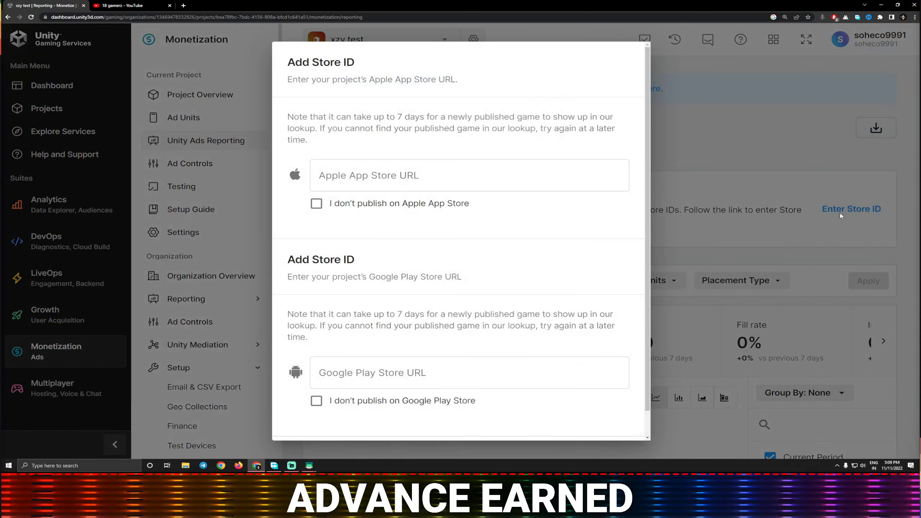
scroll(416, 255, down, 2)
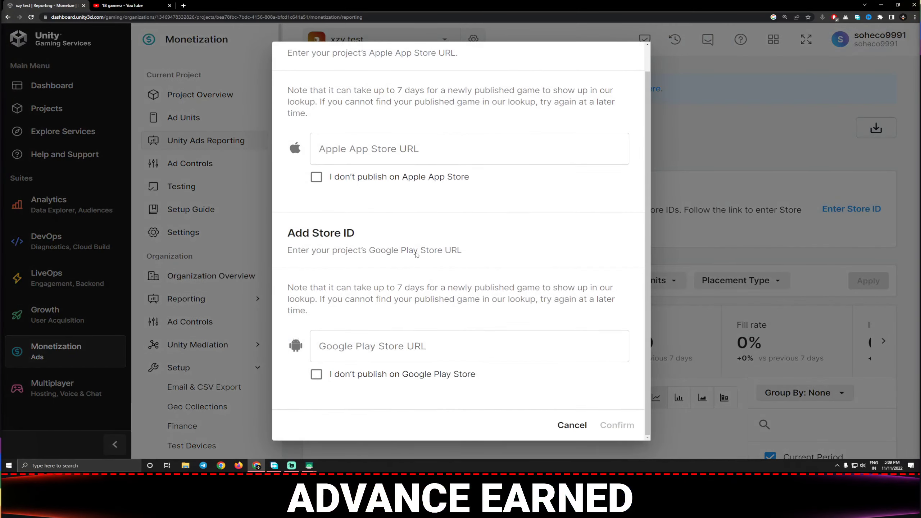
scroll(416, 255, up, 2)
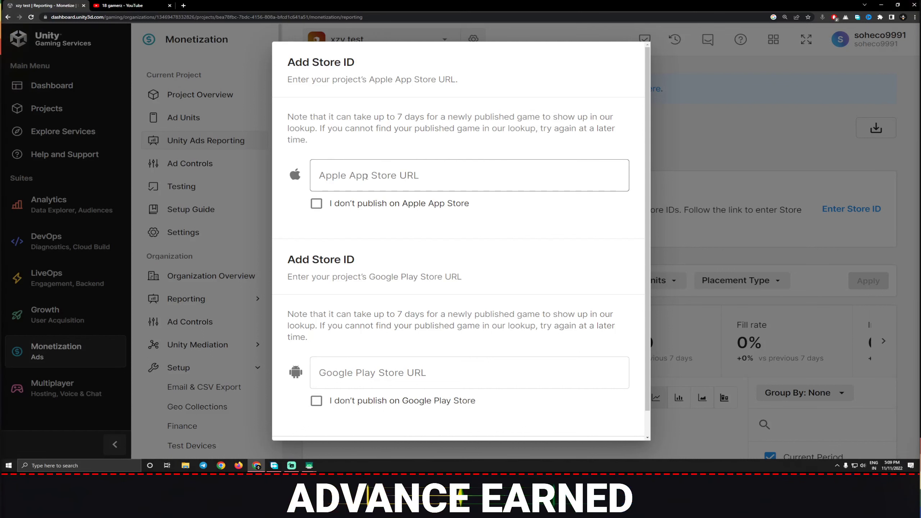
click(330, 204)
scroll(331, 207, down, 1)
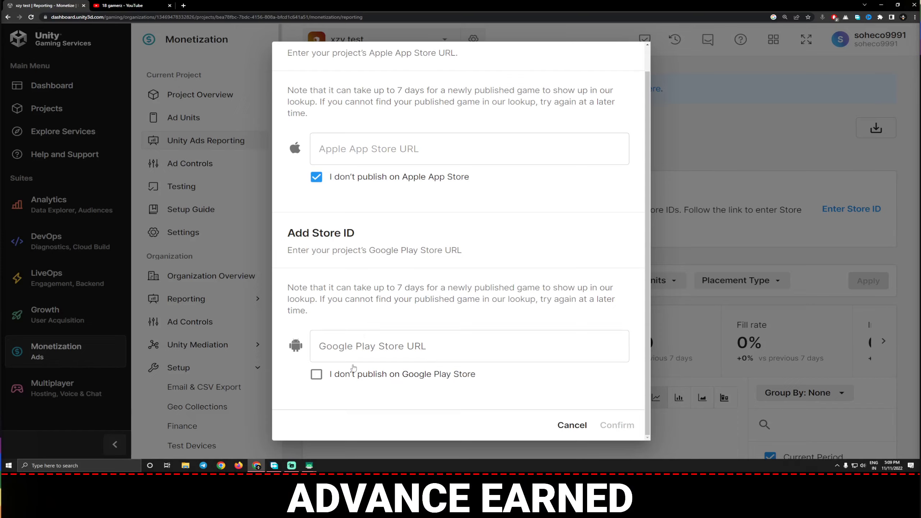
click(316, 374)
click(617, 424)
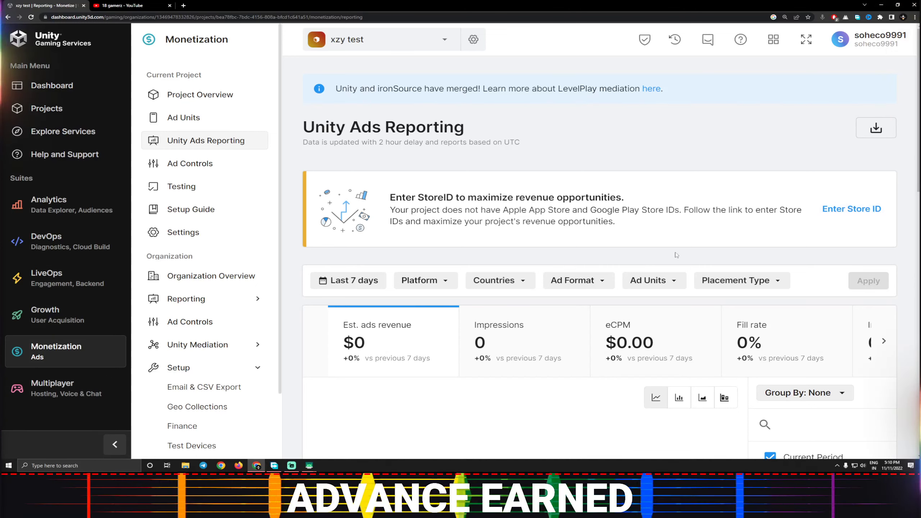
Open the project's Ad Units page and copy the Android Game ID.
click(226, 118)
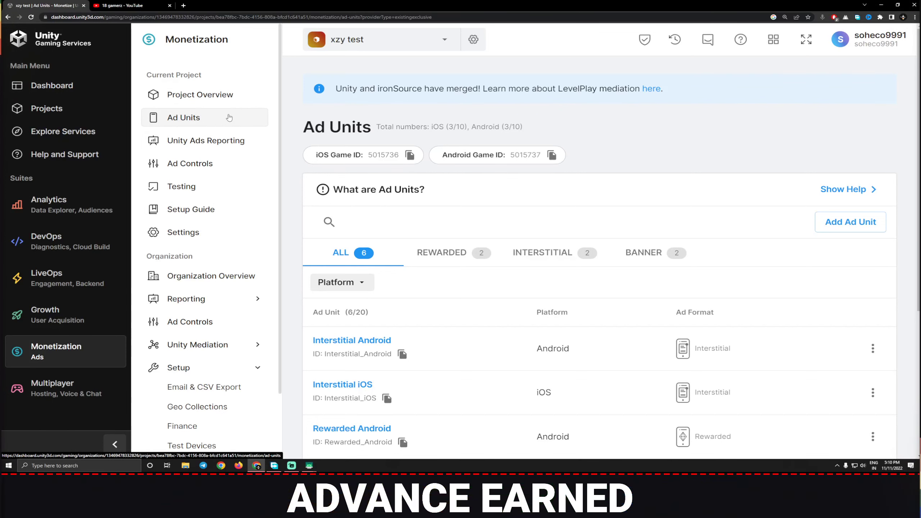
click(551, 156)
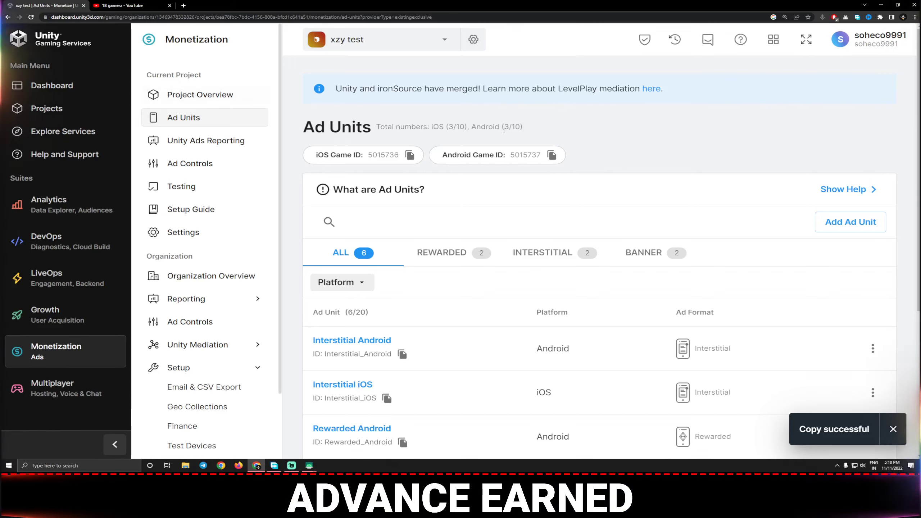
scroll(196, 145, down, 2)
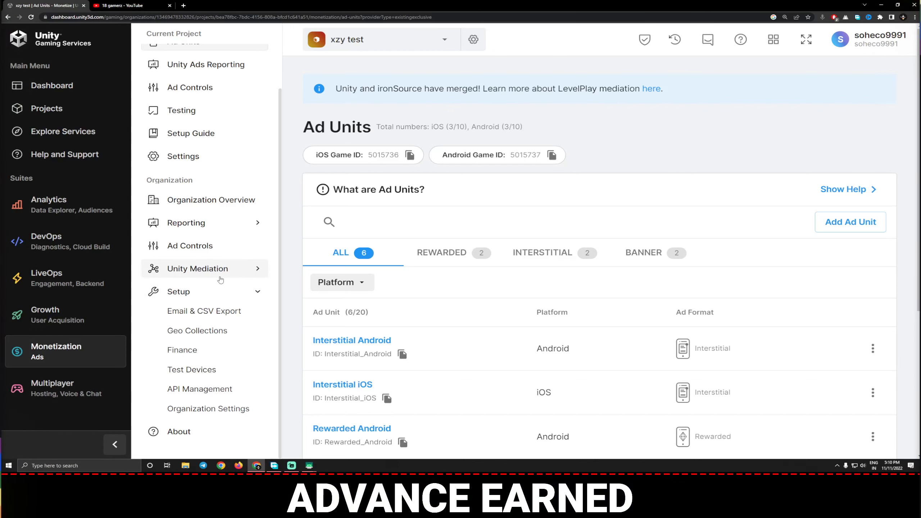
scroll(282, 272, up, 3)
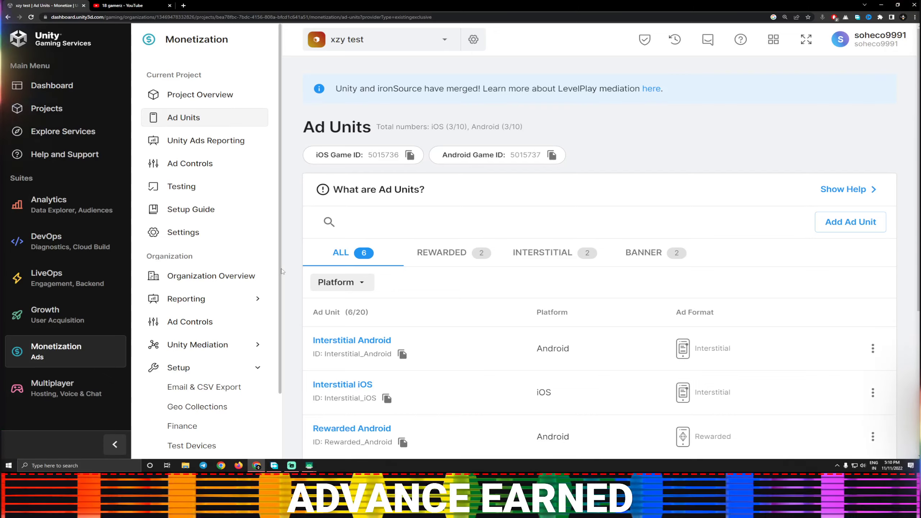
Switch to the YouTube search results for 18 gamerz.
key(ctrl+Tab)
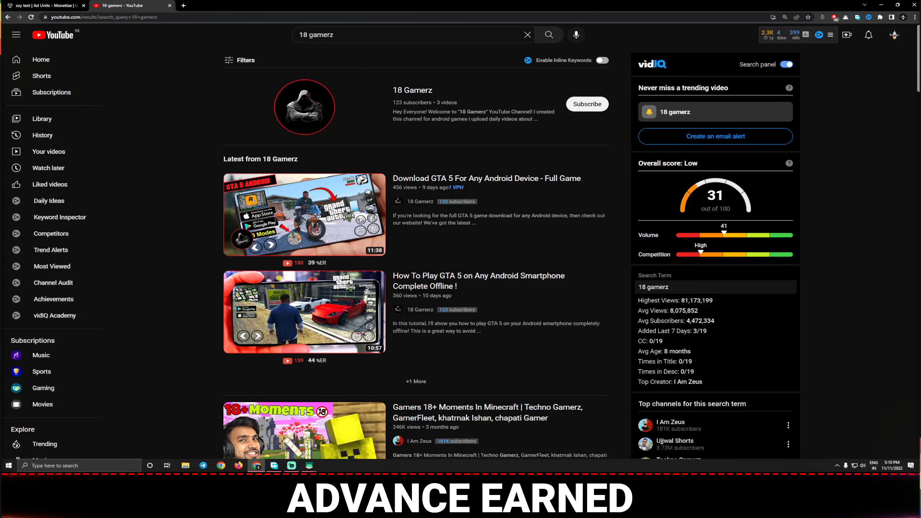